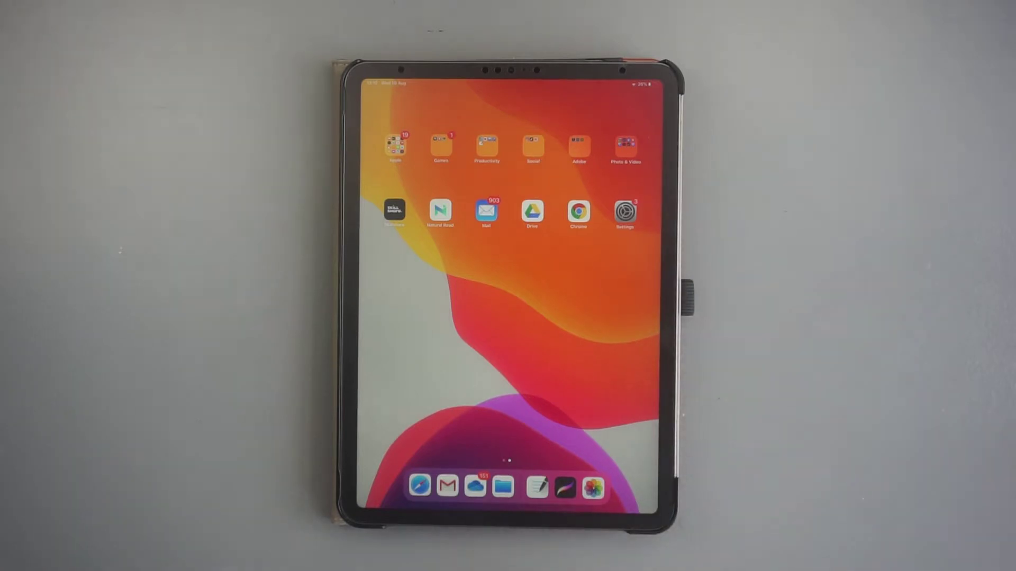
Step: Launch GoodNotes, open Flower Planner (1), and turn to the blank page past the Stickers cover
left_click(537, 486)
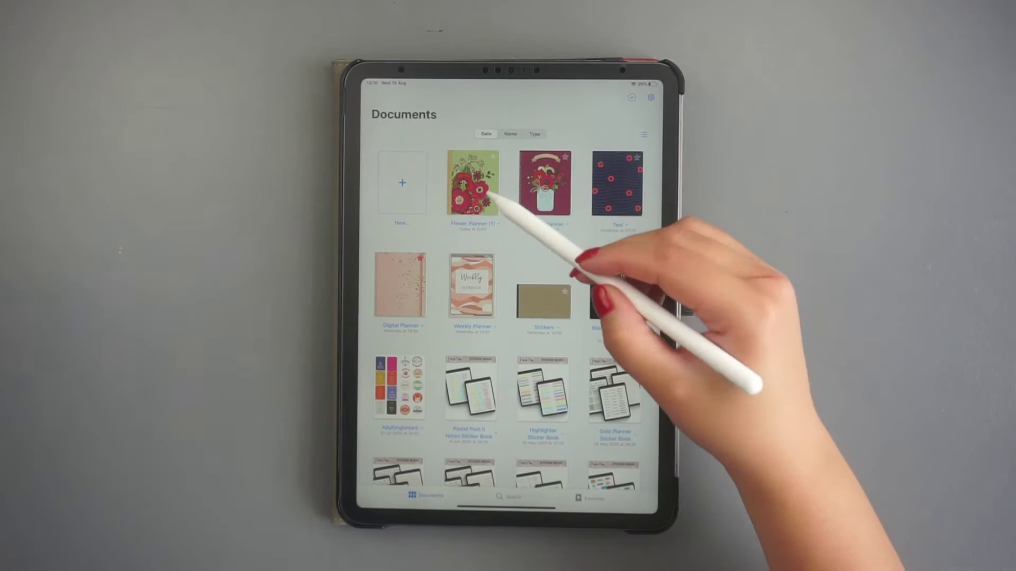
left_click(483, 181)
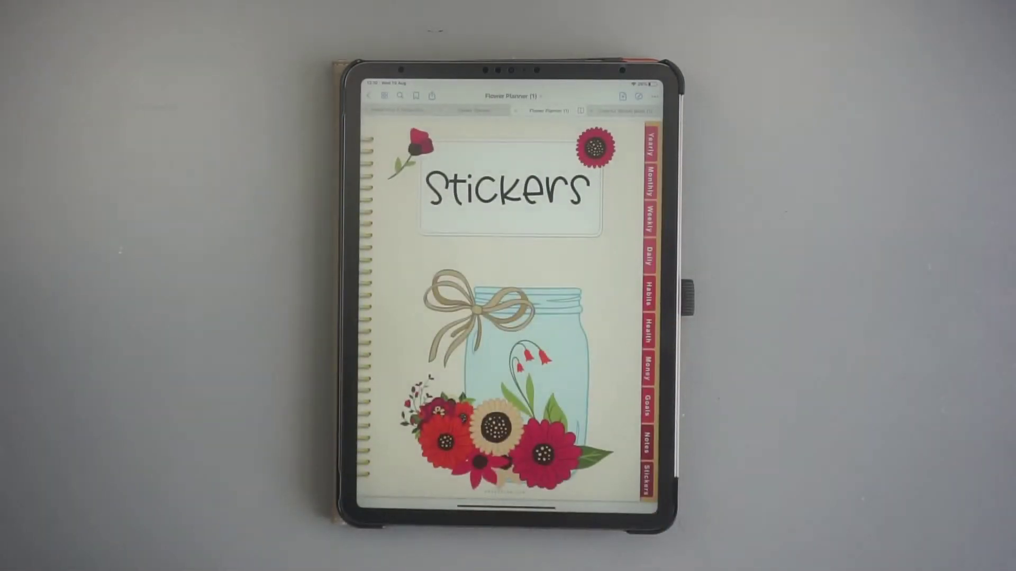
left_click_drag(611, 420, 466, 420)
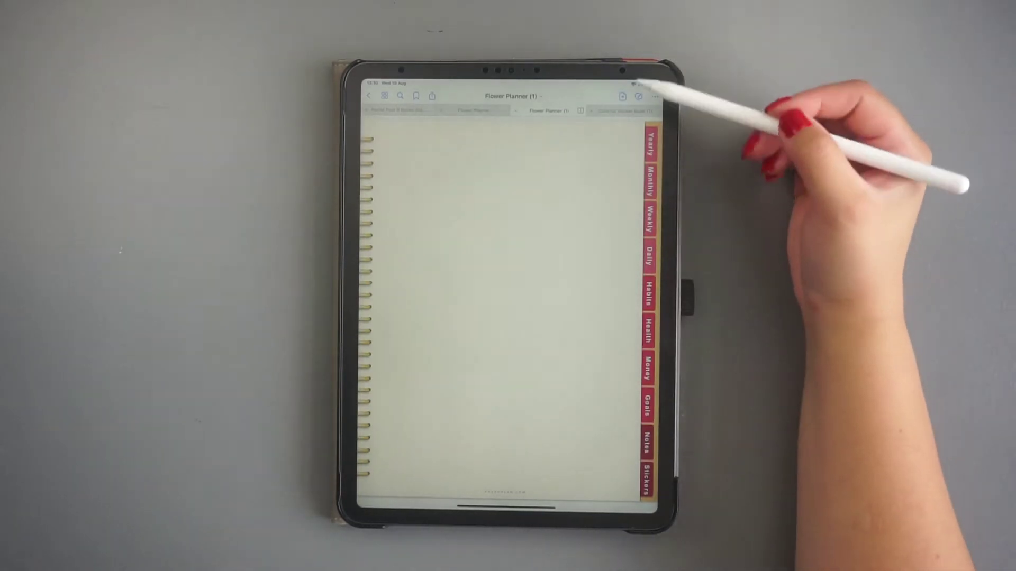
Step: Insert the red-haired avatar from the Animated album, then shrink it and move it higher
left_click(638, 95)
left_click(491, 124)
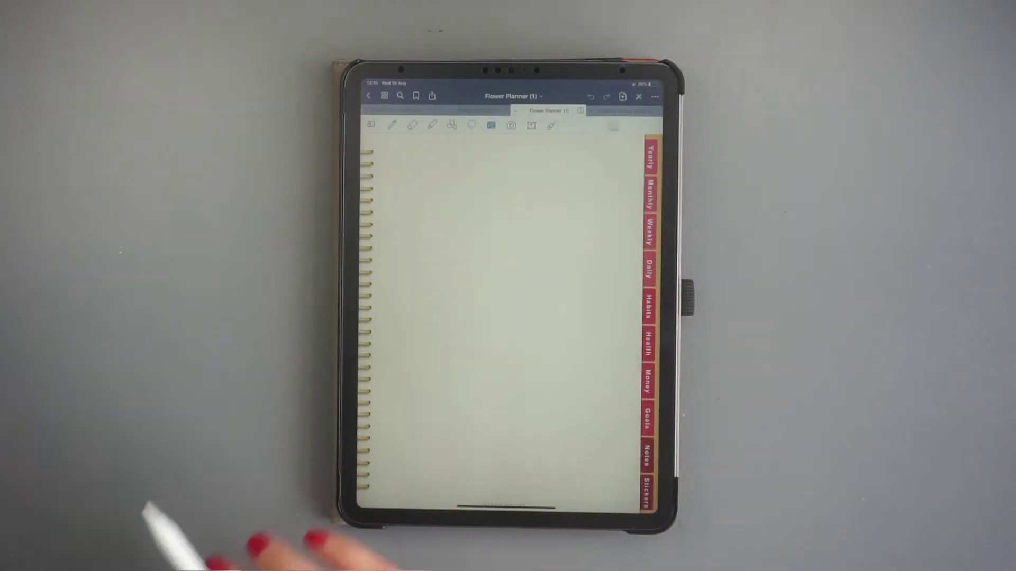
left_click(506, 319)
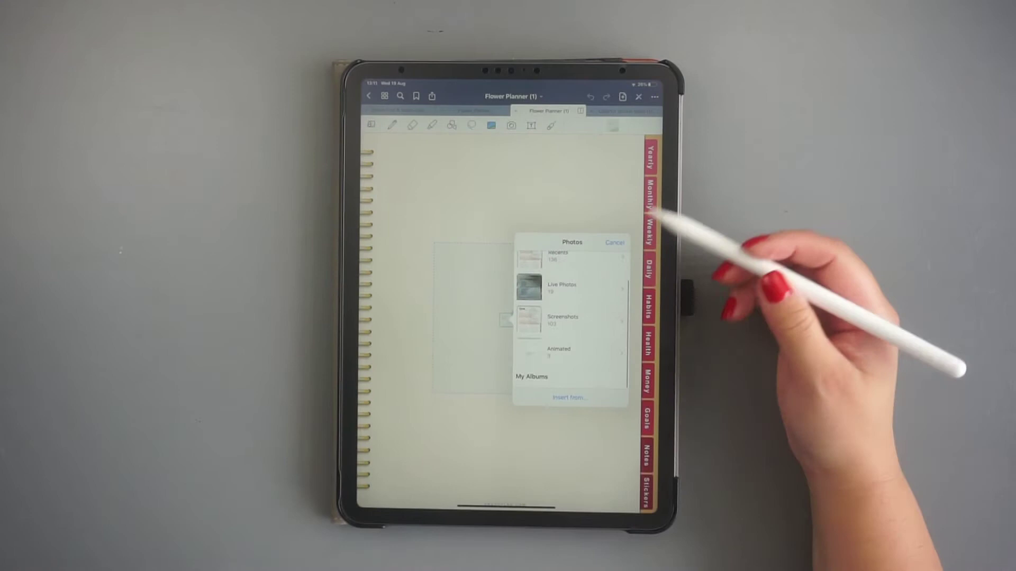
left_click(611, 353)
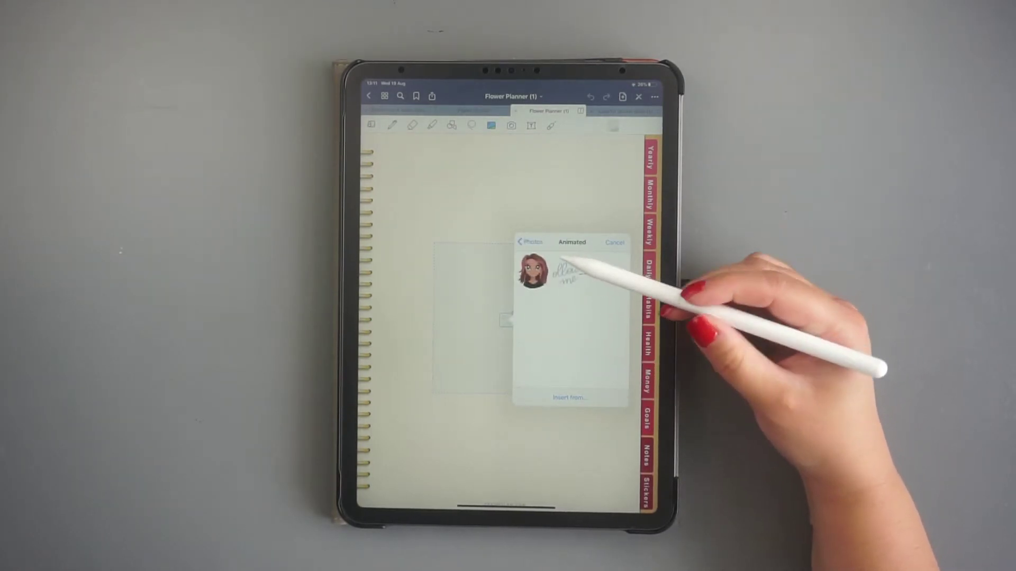
left_click(540, 269)
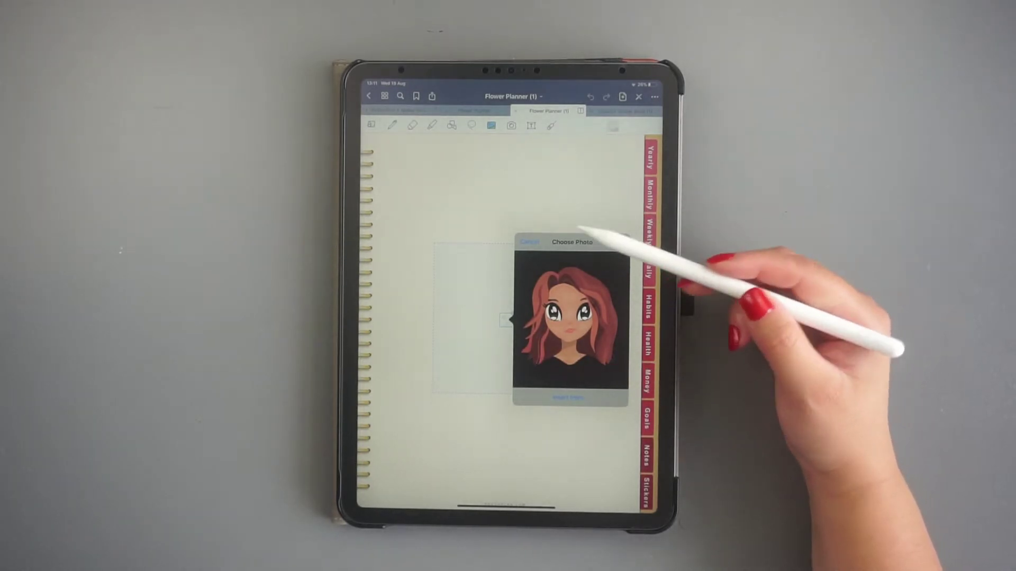
left_click(619, 242)
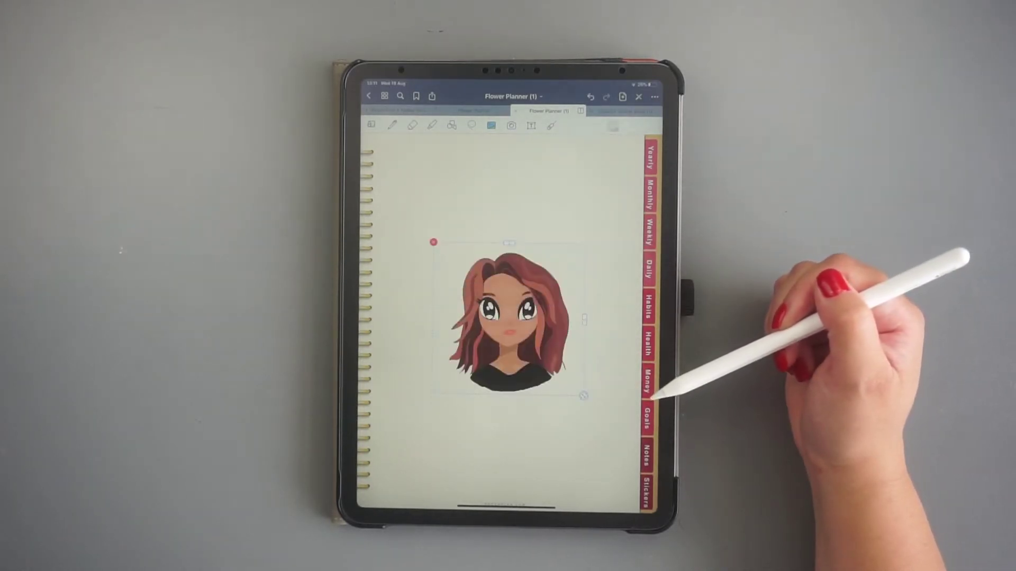
left_click_drag(583, 394, 563, 367)
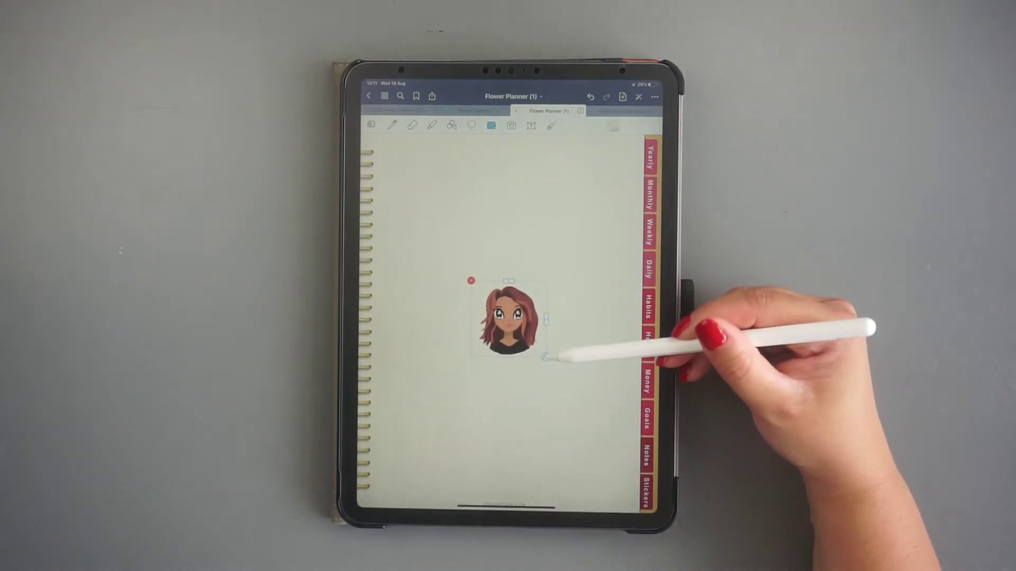
mouse_move(503, 321)
left_mouse_down()
mouse_move(507, 278)
mouse_move(436, 197)
left_mouse_up()
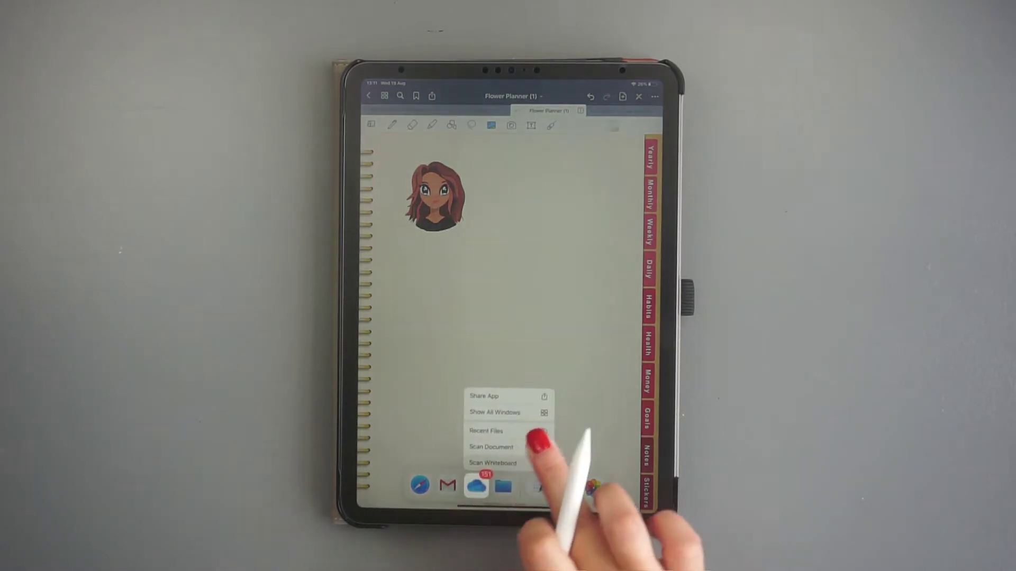
Step: Drag OneDrive from the dock to sit beside the notebook in Split View
mouse_move(475, 485)
left_mouse_down()
mouse_move(635, 322)
mouse_move(612, 363)
left_mouse_up()
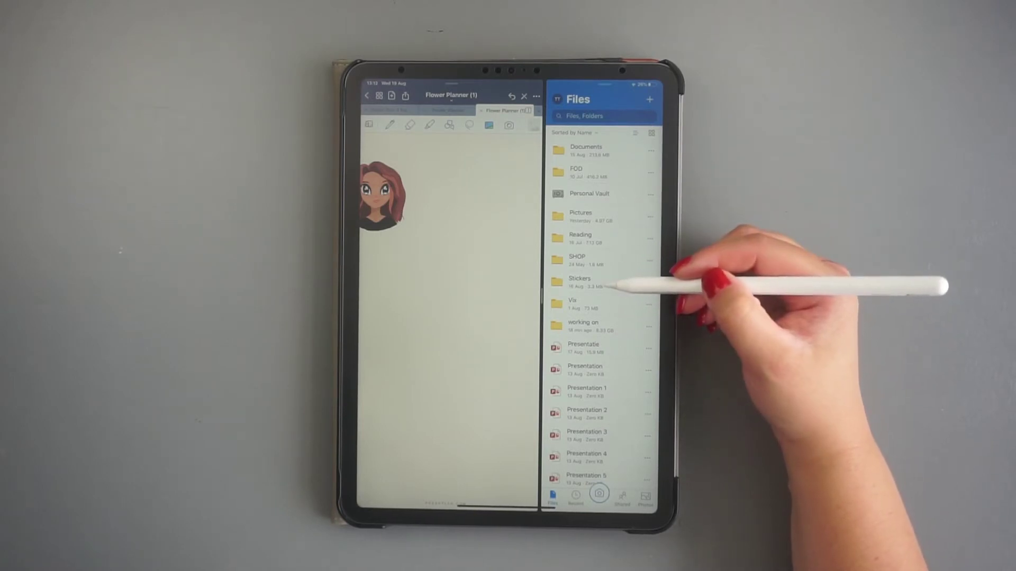
Step: Drag the NOTES, CHECK LIST and WORKOUT PNGs from Stickers > colorful small onto the page, then close OneDrive
left_click(580, 280)
left_click(579, 148)
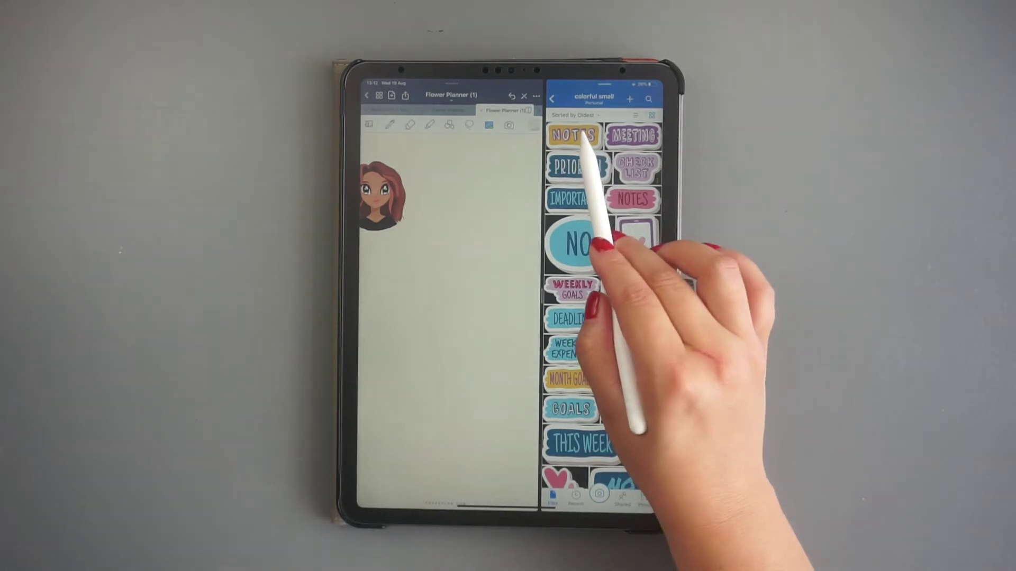
left_click_drag(586, 137, 449, 244)
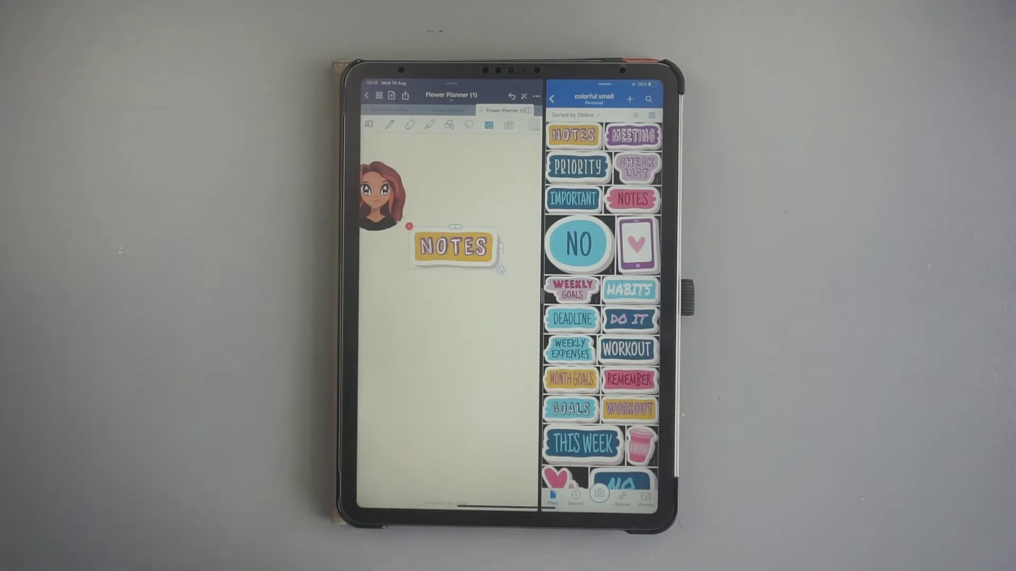
left_click_drag(636, 168, 450, 313)
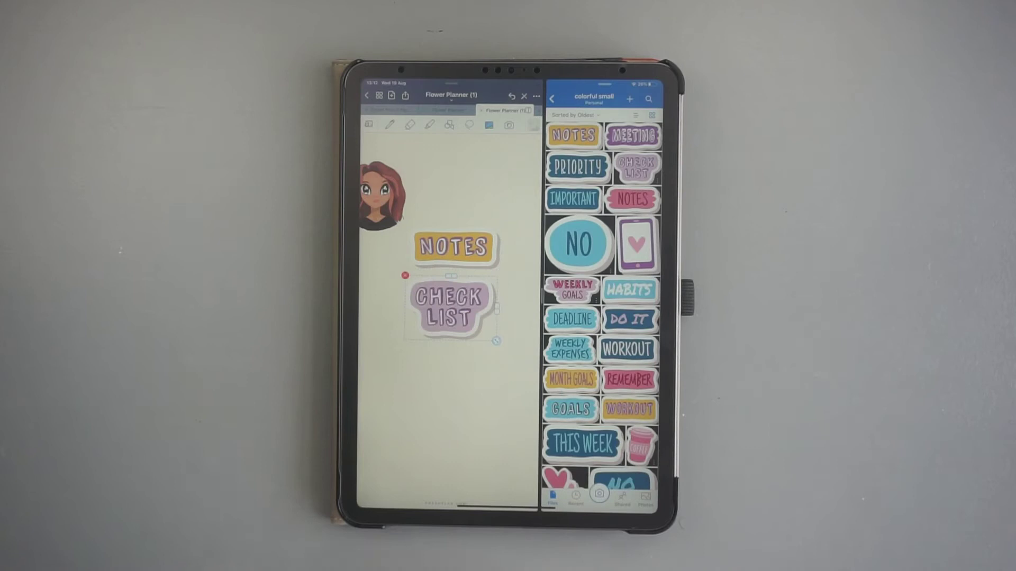
left_click_drag(635, 353, 450, 387)
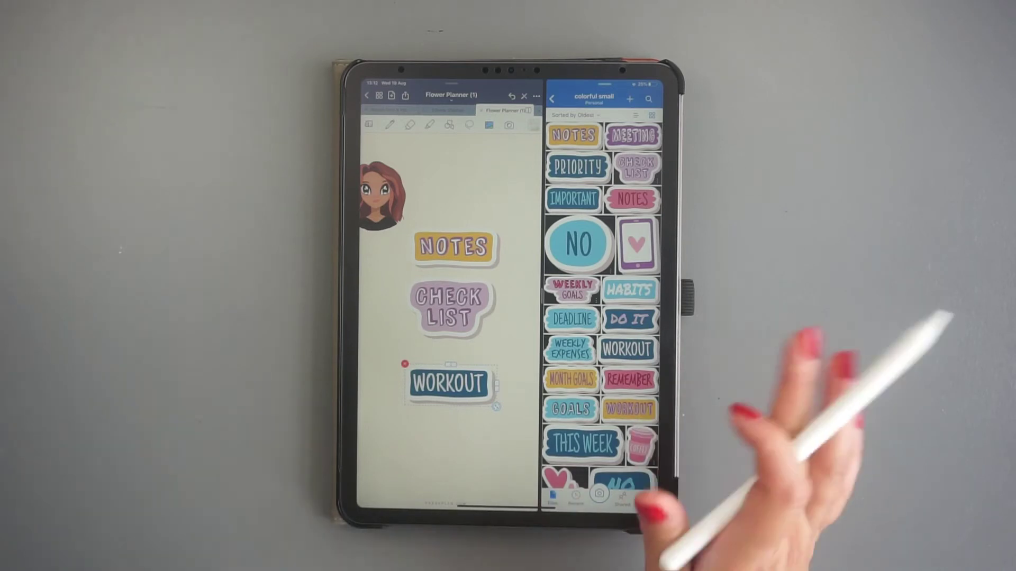
left_click_drag(542, 294, 675, 293)
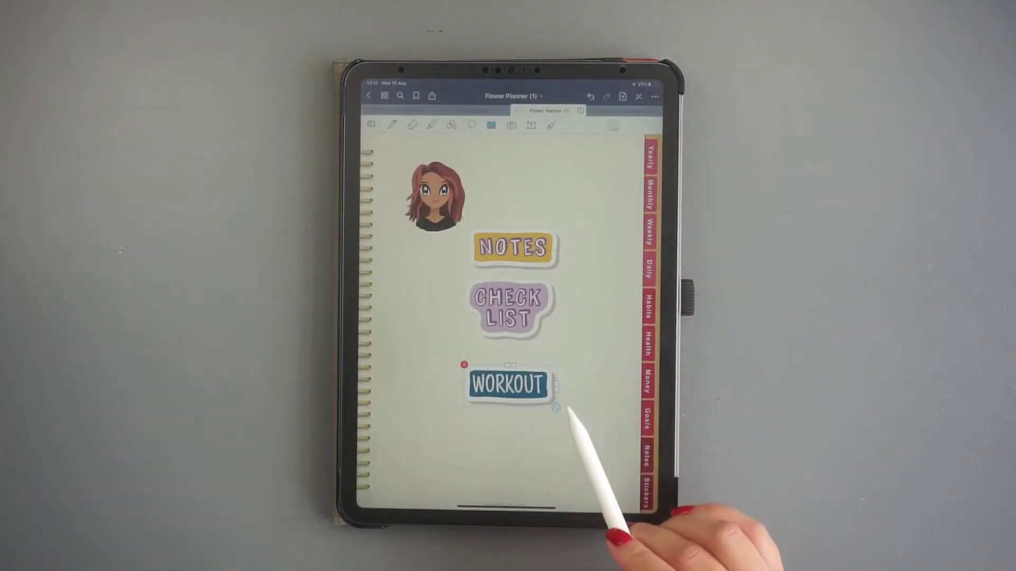
Step: Stack the shrunken WORKOUT, NOTES and CHECK LIST stickers top right, then go to the Colorful Sticker Book
mouse_move(555, 408)
left_mouse_down()
mouse_move(545, 401)
mouse_move(589, 166)
left_mouse_up()
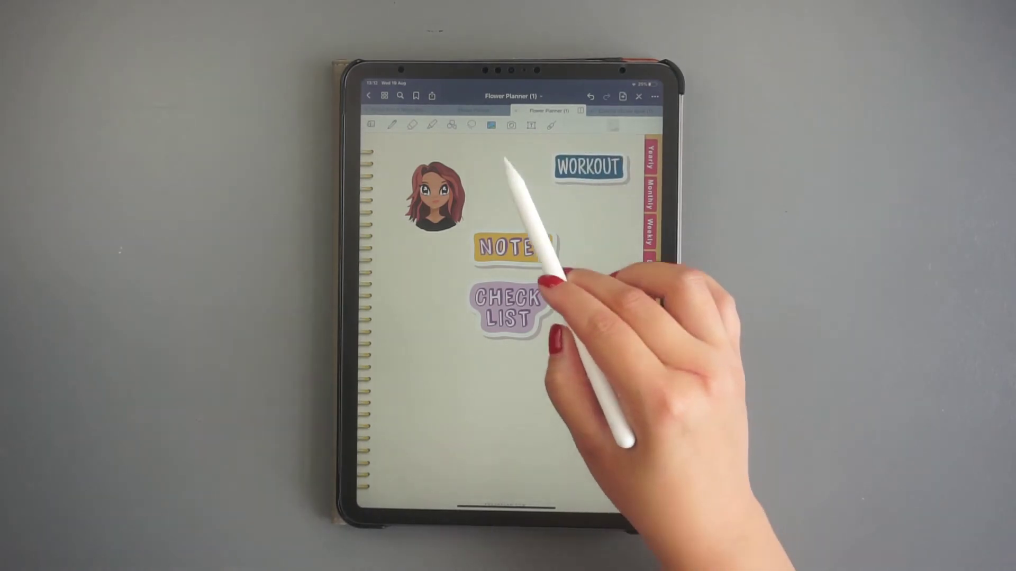
left_click(556, 230)
left_click(524, 248)
mouse_move(585, 256)
left_mouse_down()
mouse_move(522, 254)
mouse_move(589, 209)
left_mouse_up()
left_click_drag(550, 318, 623, 270)
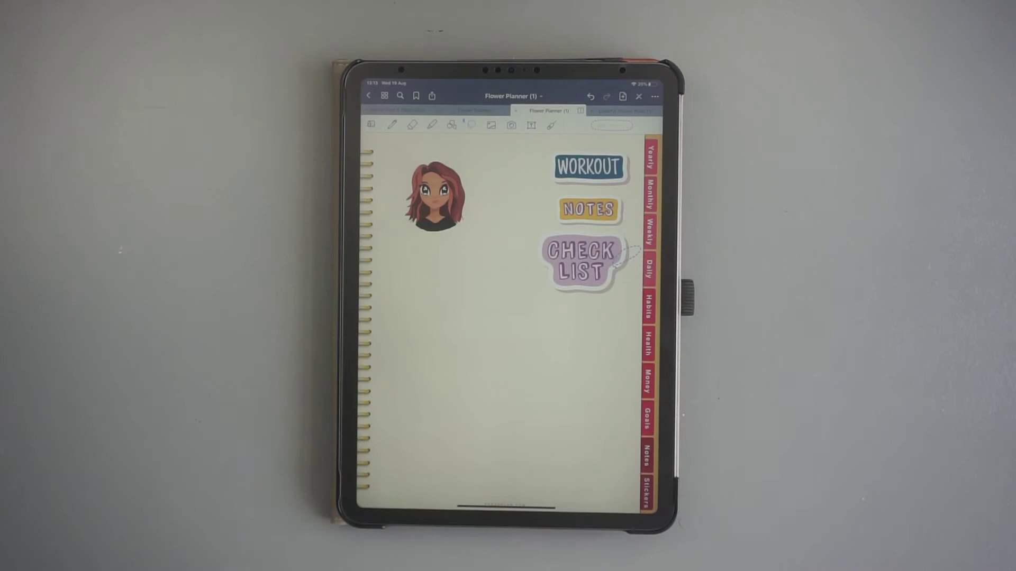
left_click(624, 352)
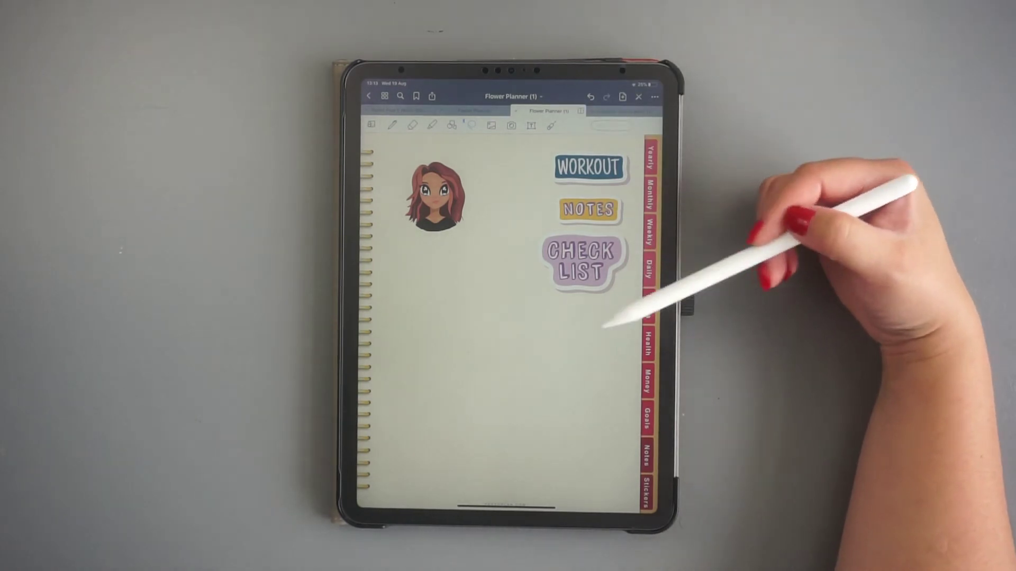
left_click(627, 110)
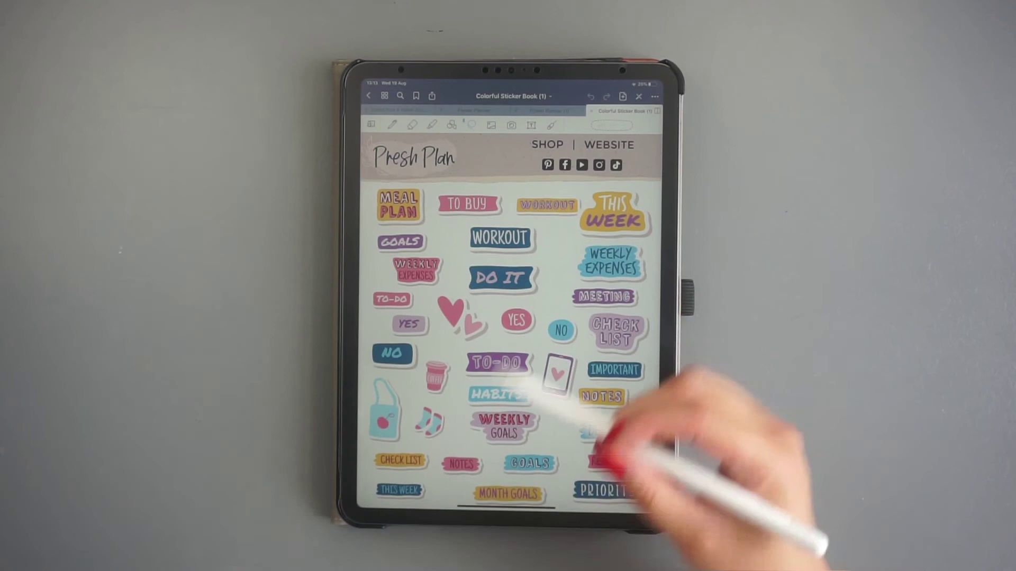
Step: Lasso every sticker on the Colorful Sticker Book sheet and copy them
left_click(471, 125)
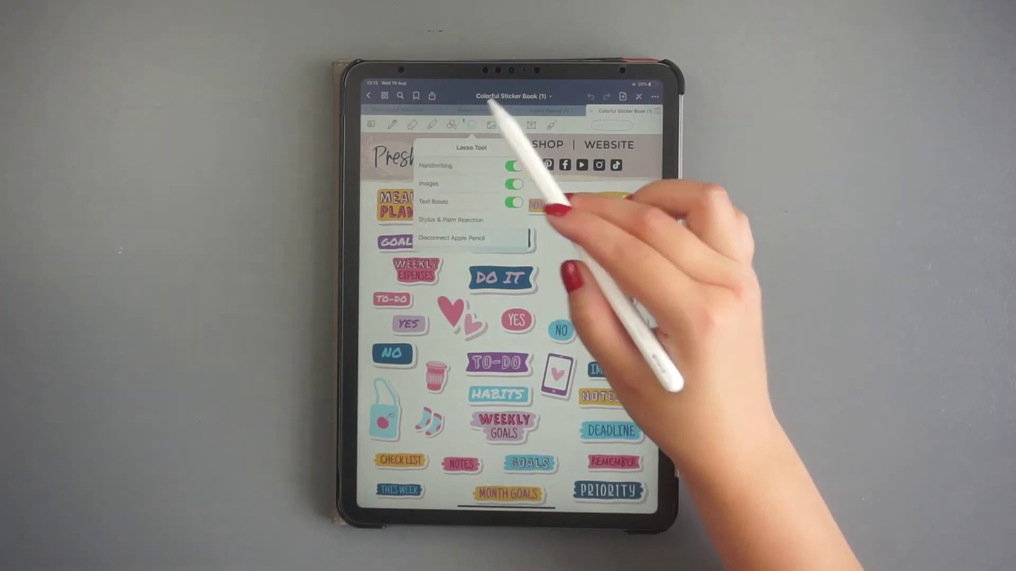
left_click(627, 211)
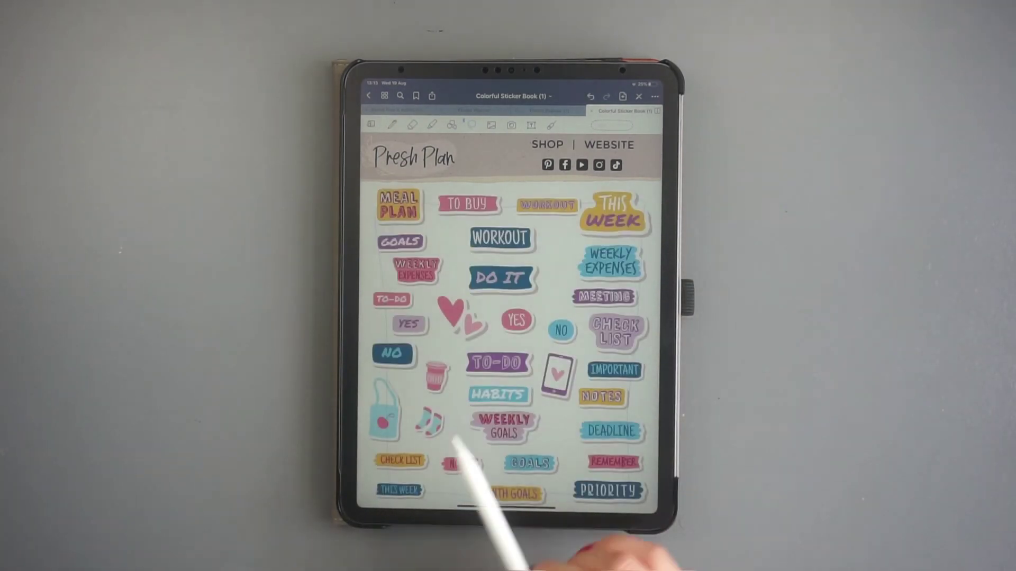
left_click_drag(578, 294, 578, 198)
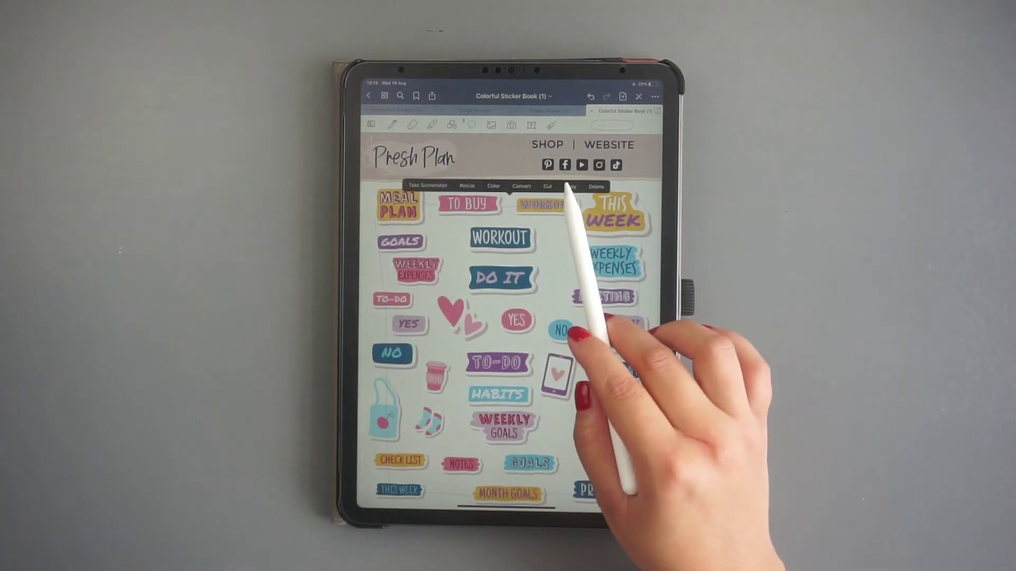
left_click(568, 185)
Step: Paste the copied stickers onto the next blank Flower Planner page, then move and shrink them to fit
left_click(547, 111)
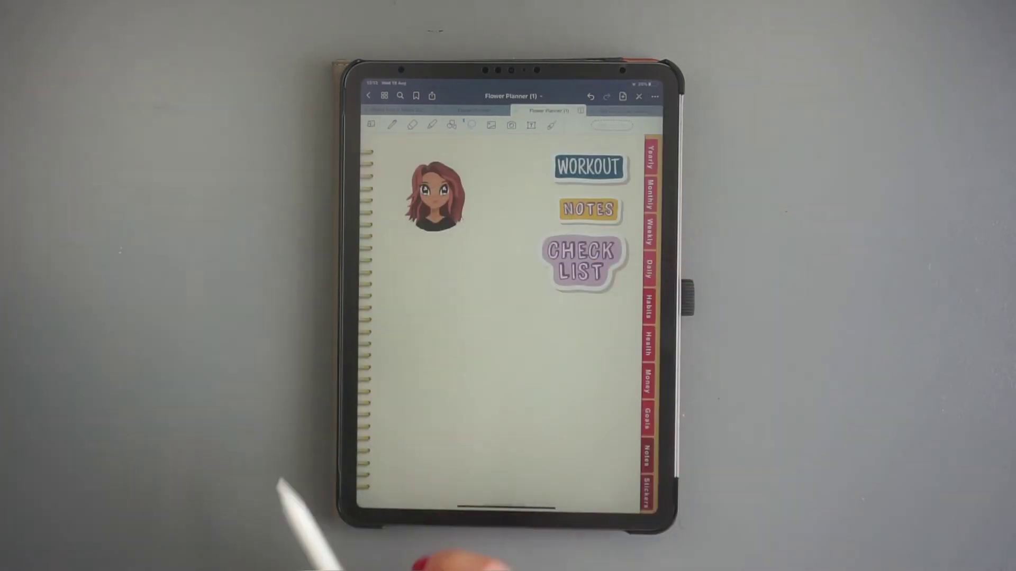
left_click_drag(588, 358, 429, 358)
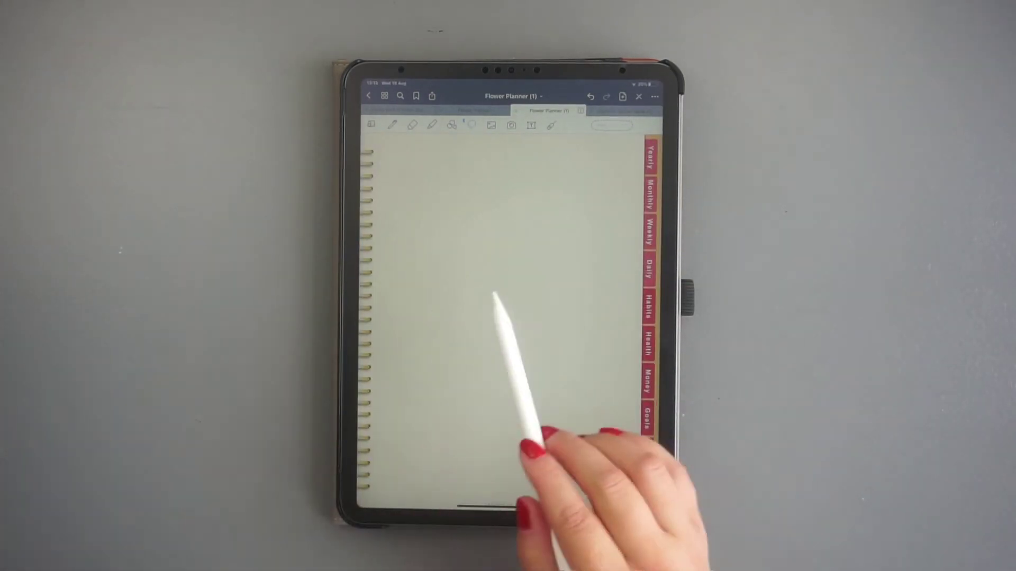
left_click(524, 272)
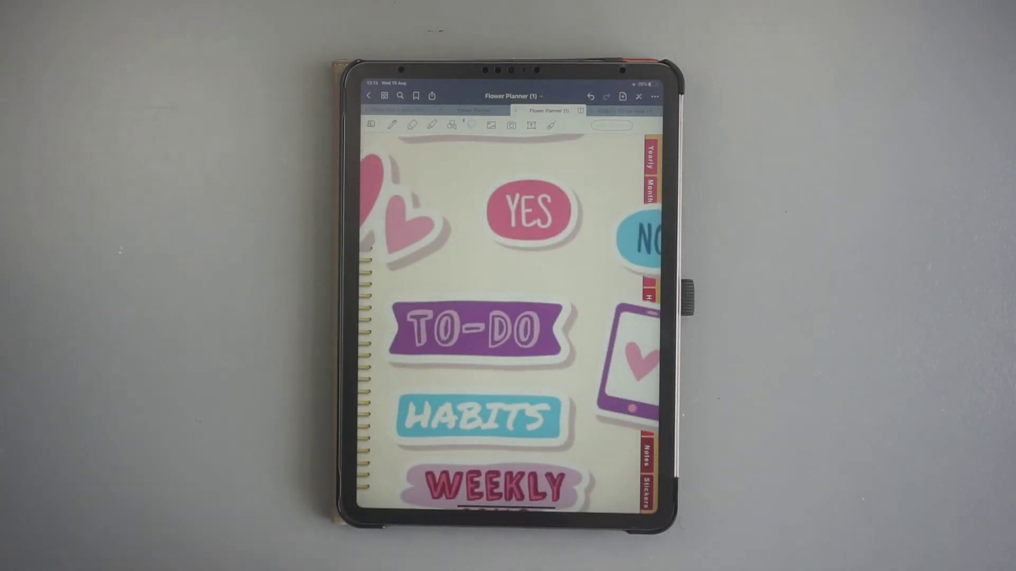
left_click_drag(587, 294, 444, 293)
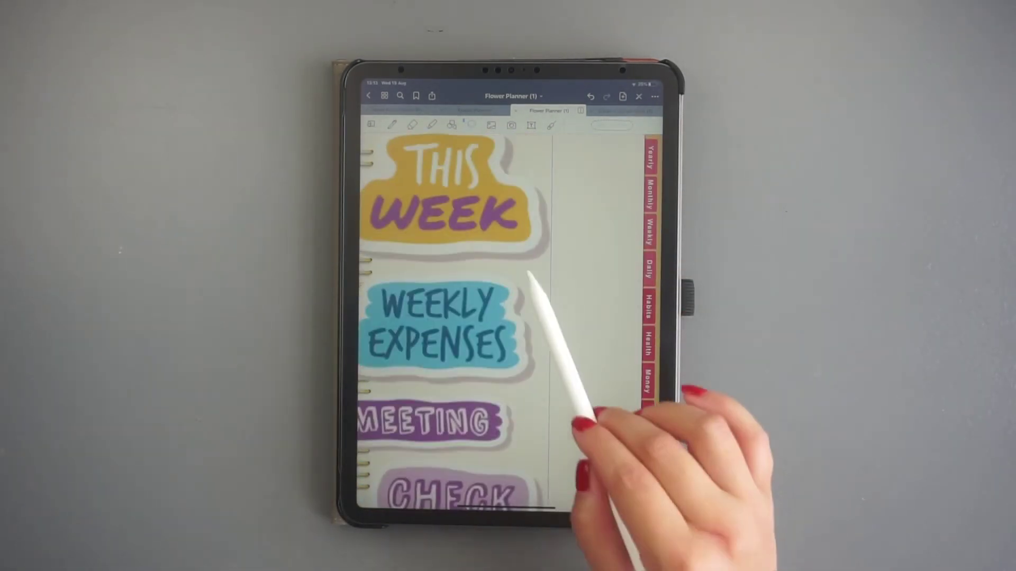
scroll(528, 274, "down", 5)
scroll(579, 340, "down", 5)
scroll(488, 228, "down", 5)
scroll(544, 397, "down", 3)
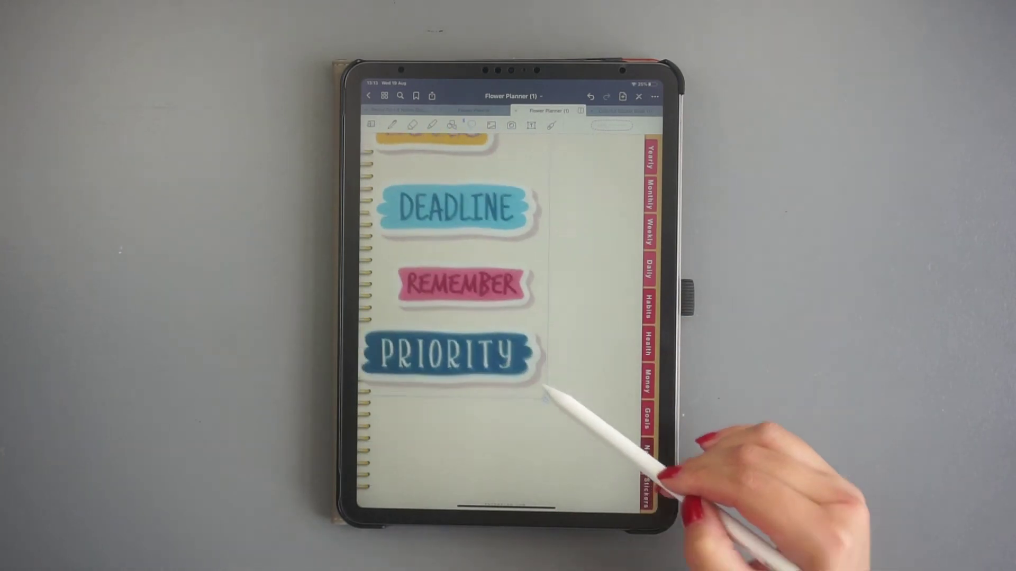
mouse_move(545, 395)
left_mouse_down()
mouse_move(454, 216)
mouse_move(608, 443)
mouse_move(522, 363)
mouse_move(503, 331)
mouse_move(618, 416)
left_mouse_up()
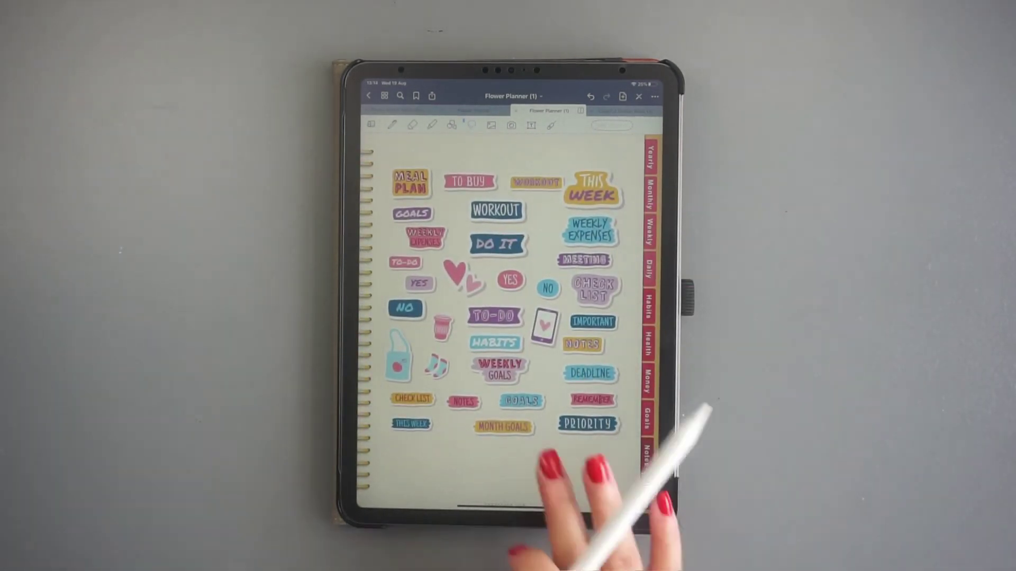